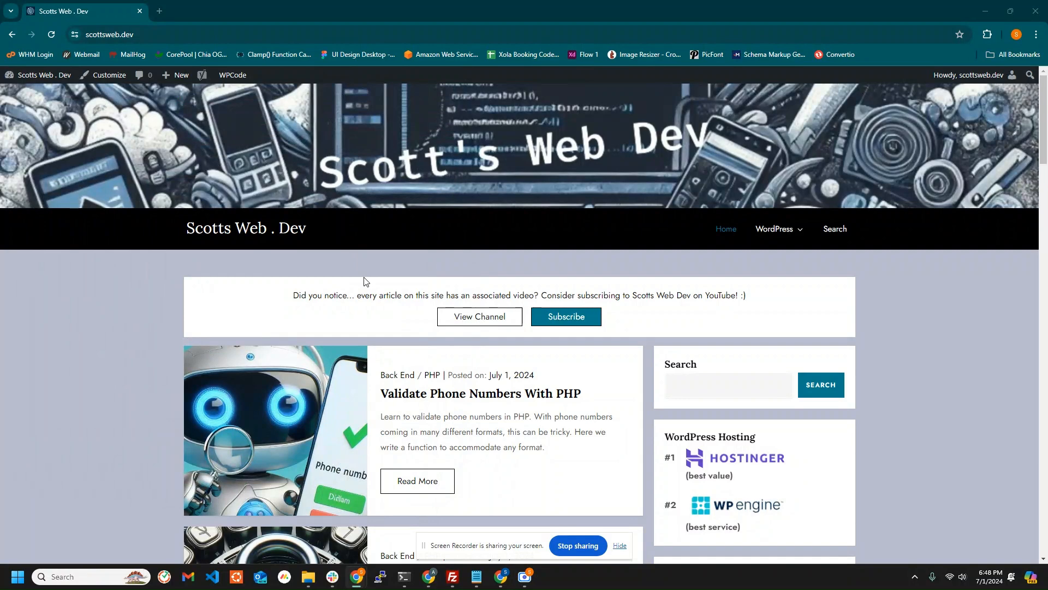
Switch to the browser window with Google Search Console and submit scottsweb.dev as a Domain property.
click(431, 578)
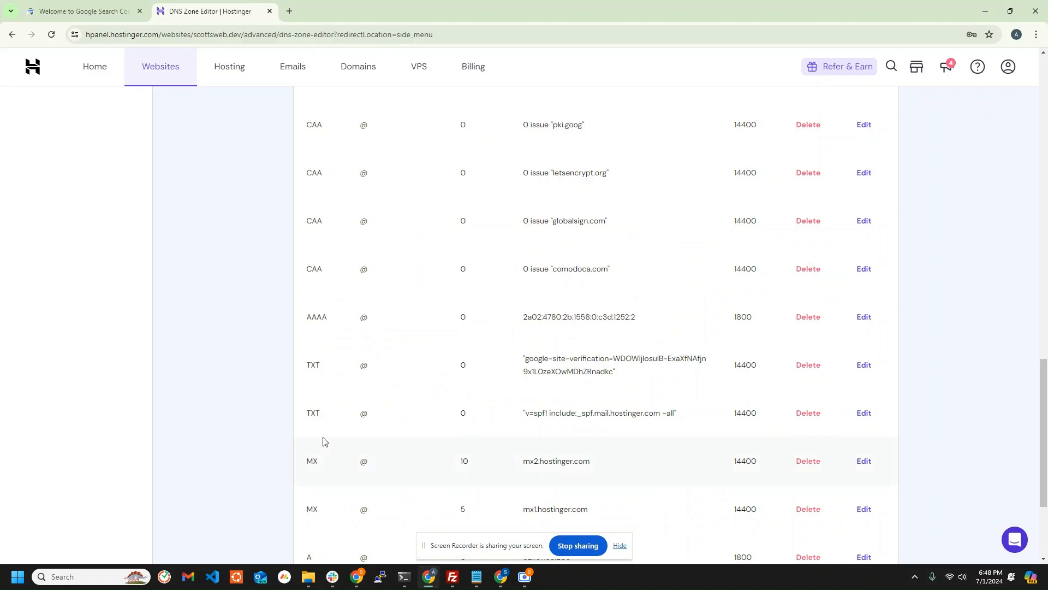
scroll(327, 442, up, 7)
scroll(338, 447, up, 15)
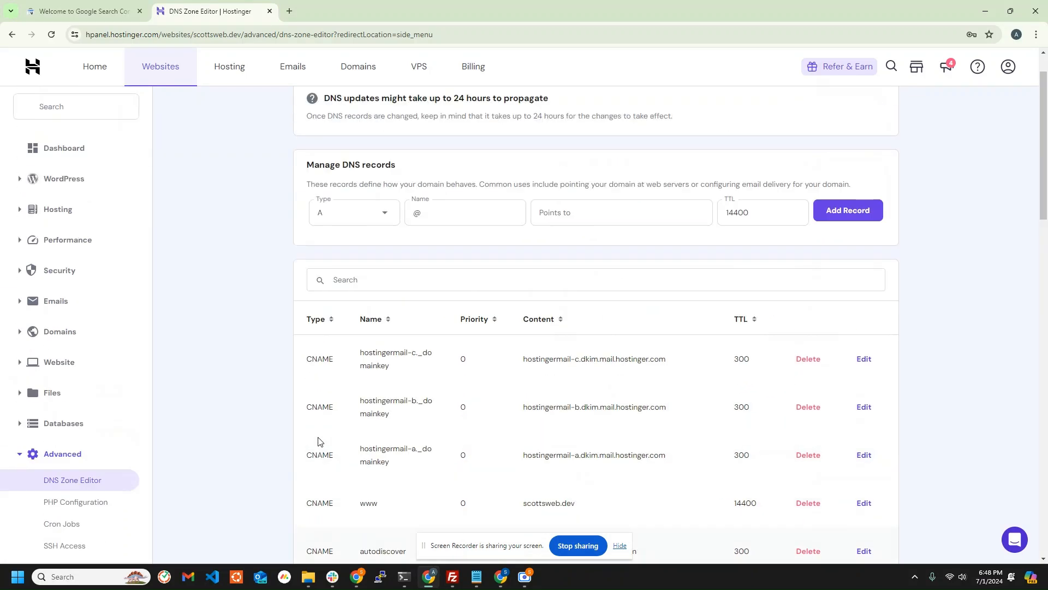
click(95, 12)
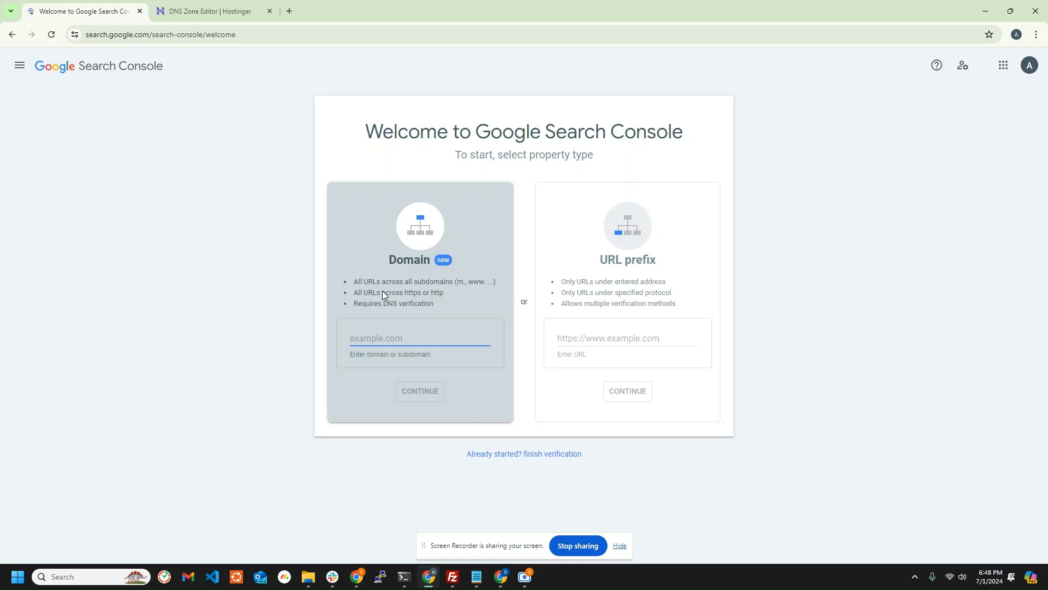
text(scott)
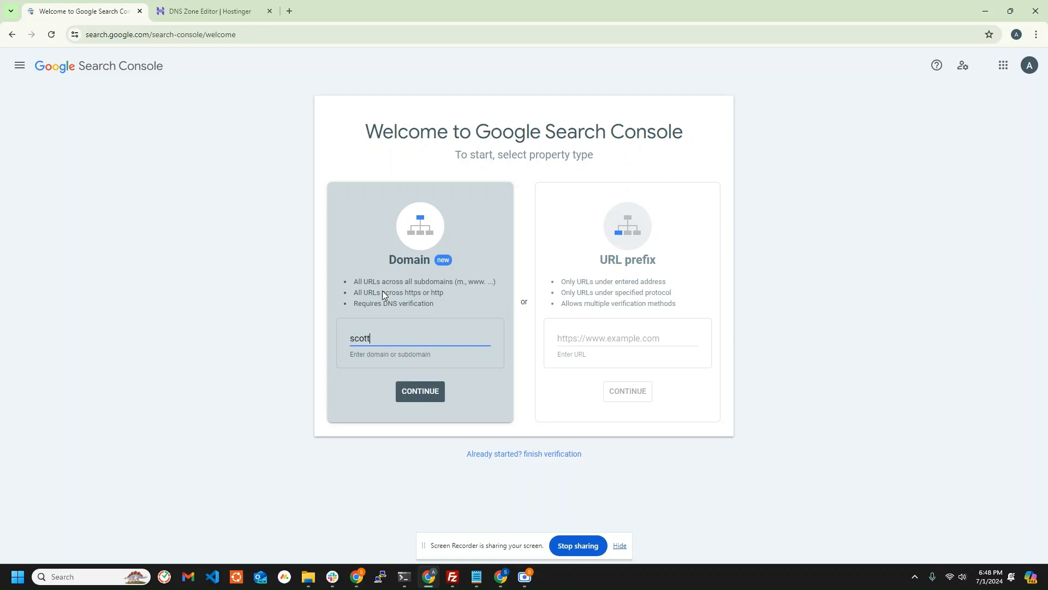
text(sweb.dev)
click(416, 391)
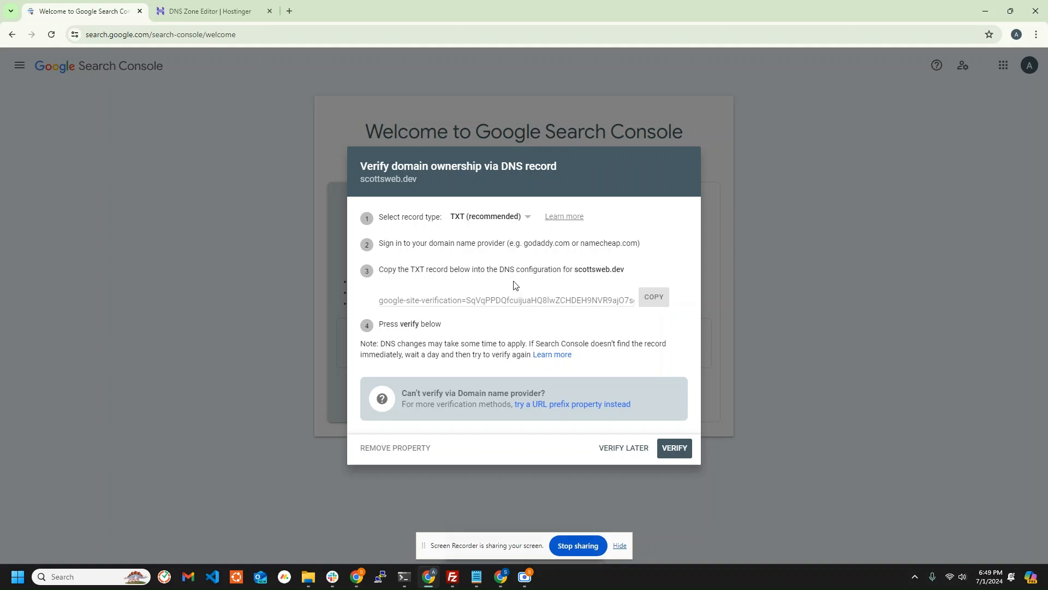
Review the existing TXT records for scottsweb.dev in Hostinger's DNS Zone Editor.
click(210, 11)
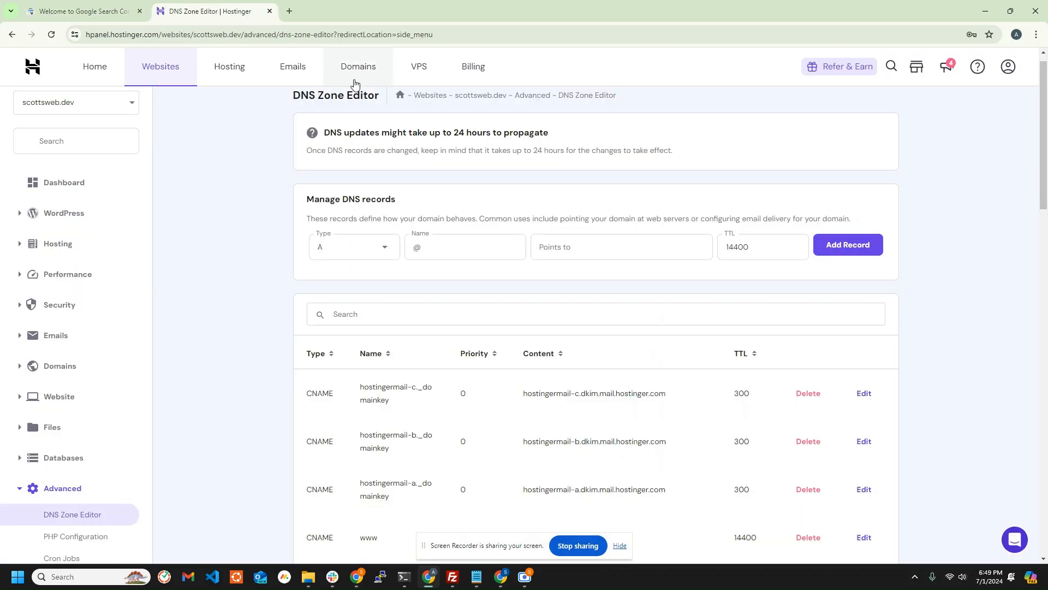
scroll(470, 230, up, 1)
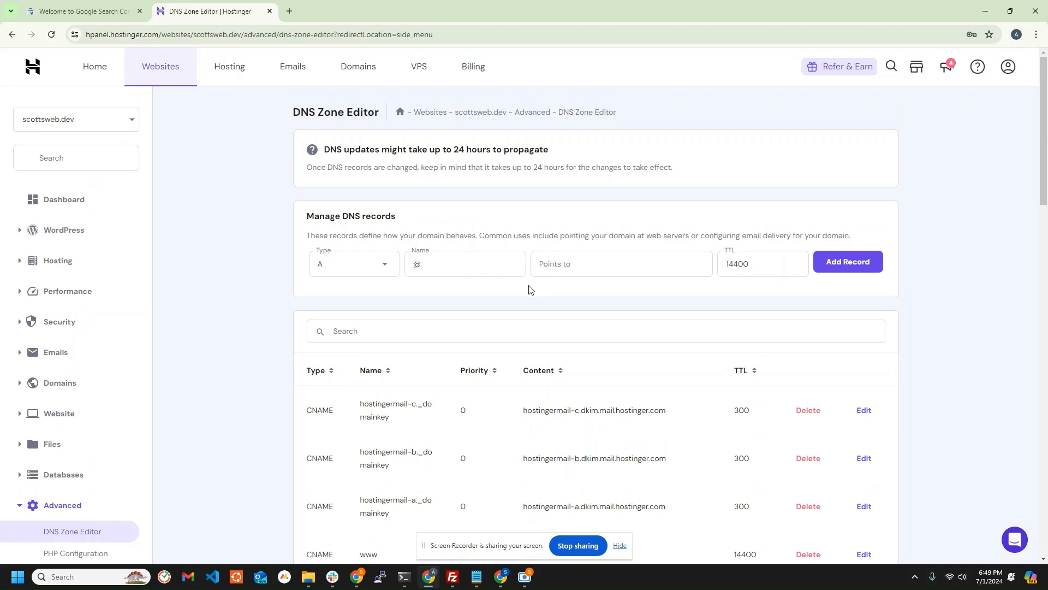
scroll(529, 290, down, 3)
scroll(368, 295, down, 6)
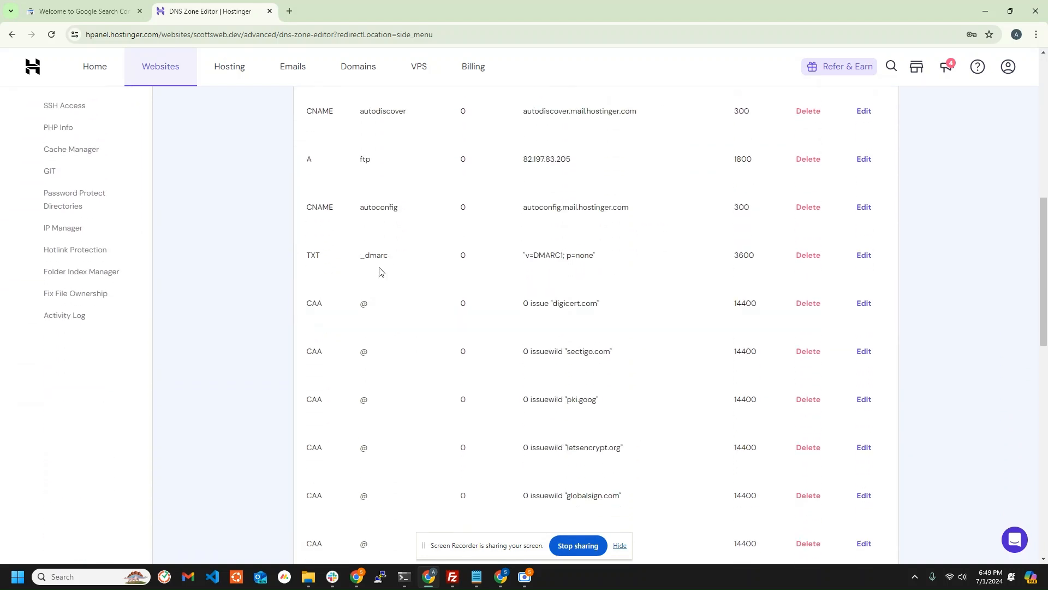
scroll(363, 270, down, 15)
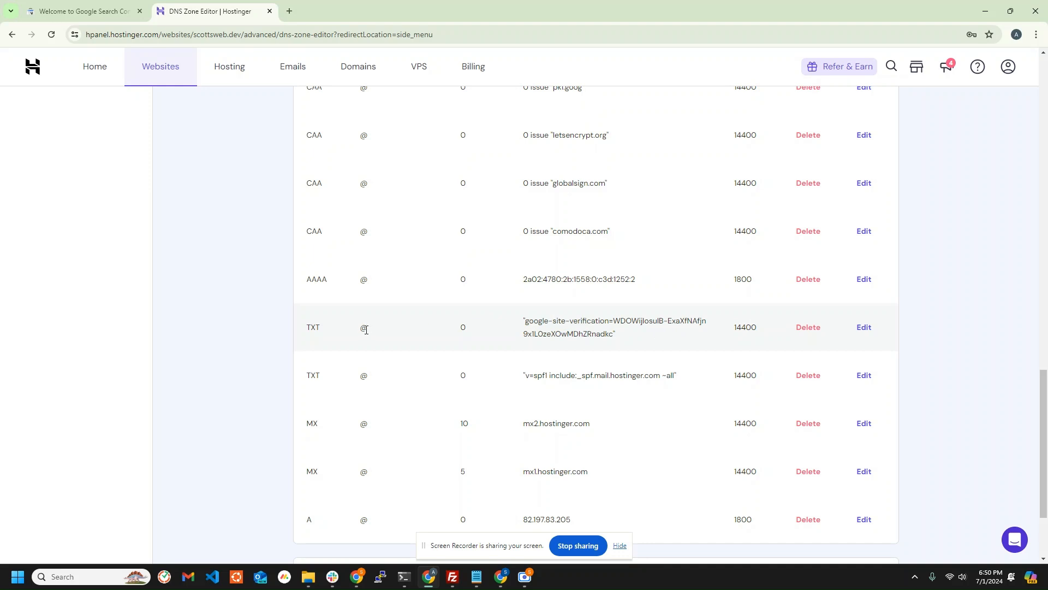
scroll(440, 363, up, 13)
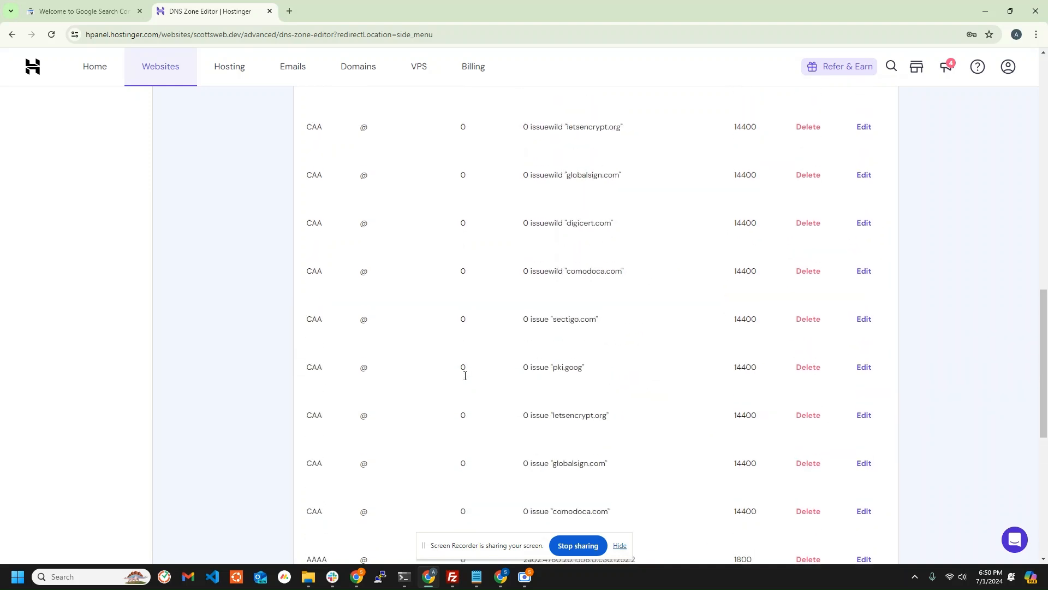
scroll(523, 360, up, 6)
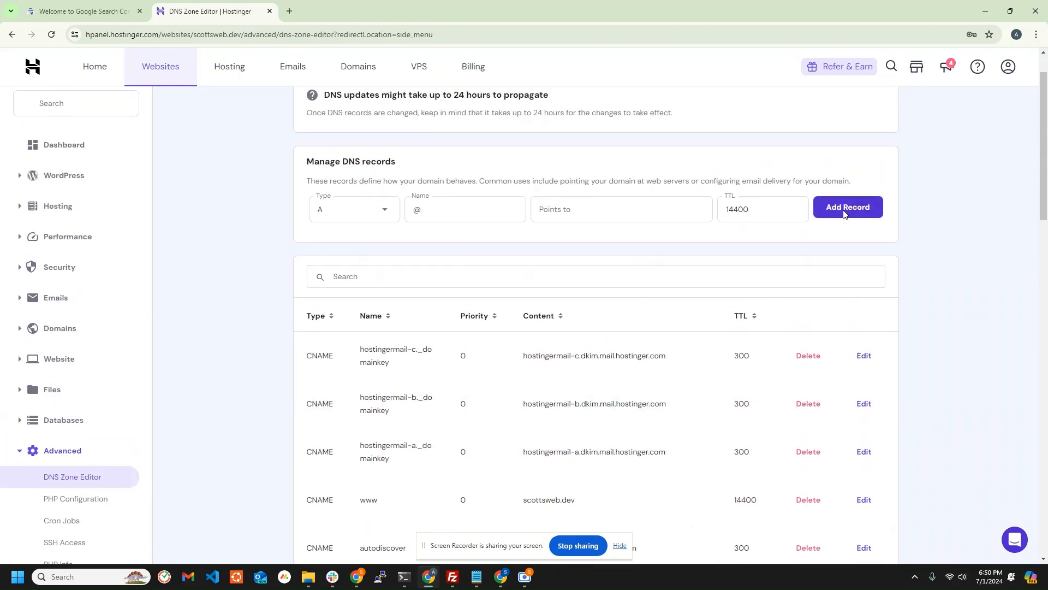
Add a TXT record named @ with TTL 14400, pasting the Google site verification token as its value.
click(829, 215)
click(373, 217)
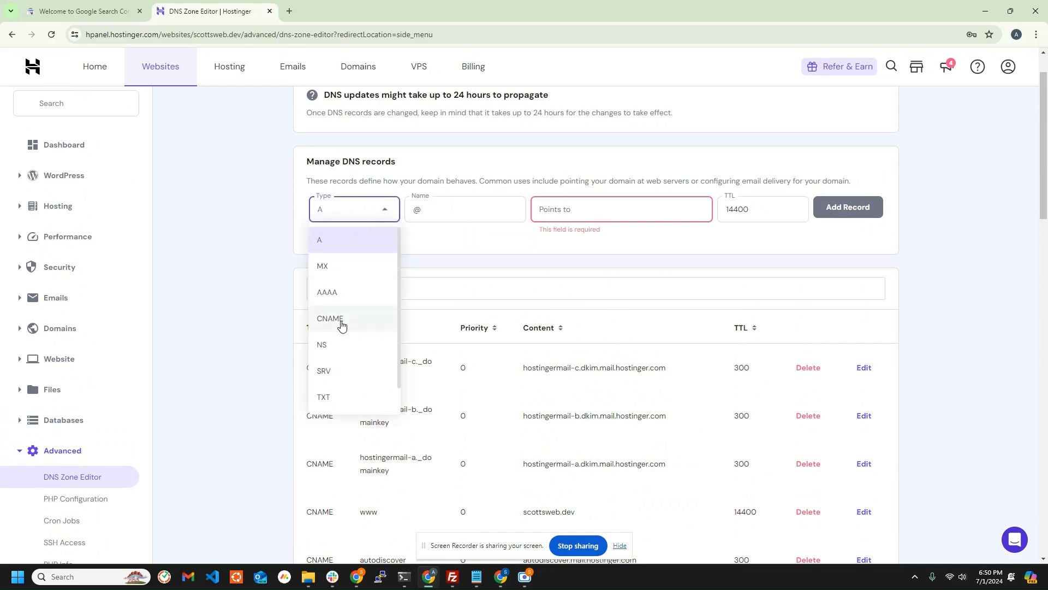
click(329, 398)
click(449, 210)
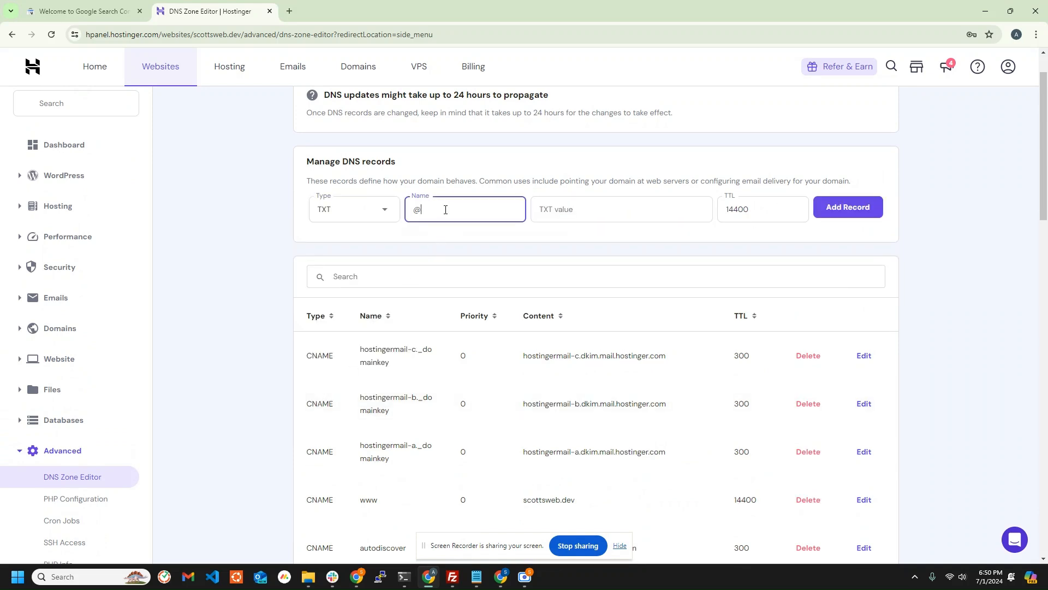
click(554, 208)
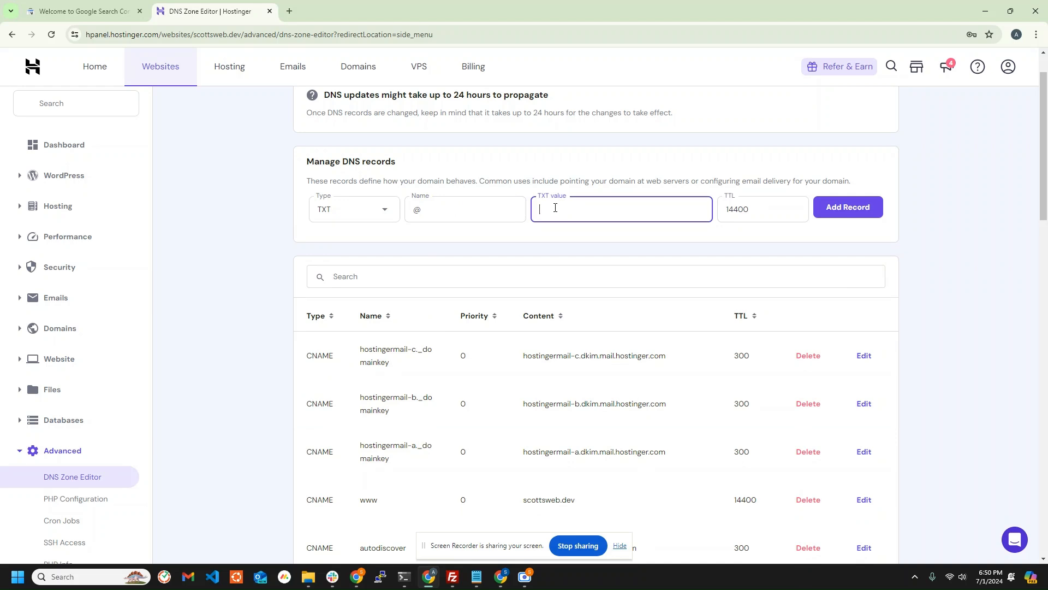
key(ctrl+v)
click(85, 11)
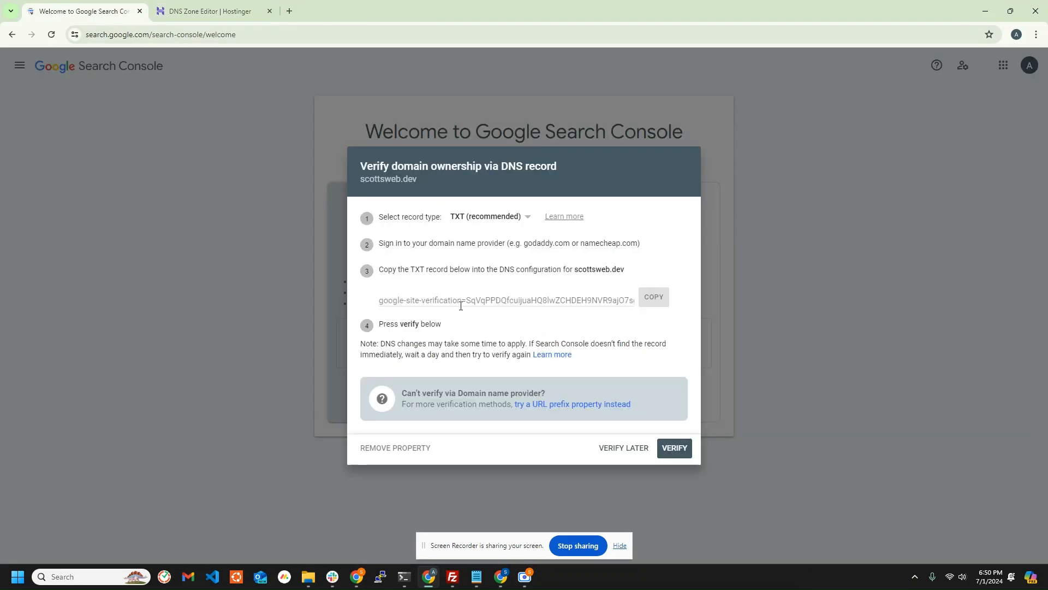
click(236, 11)
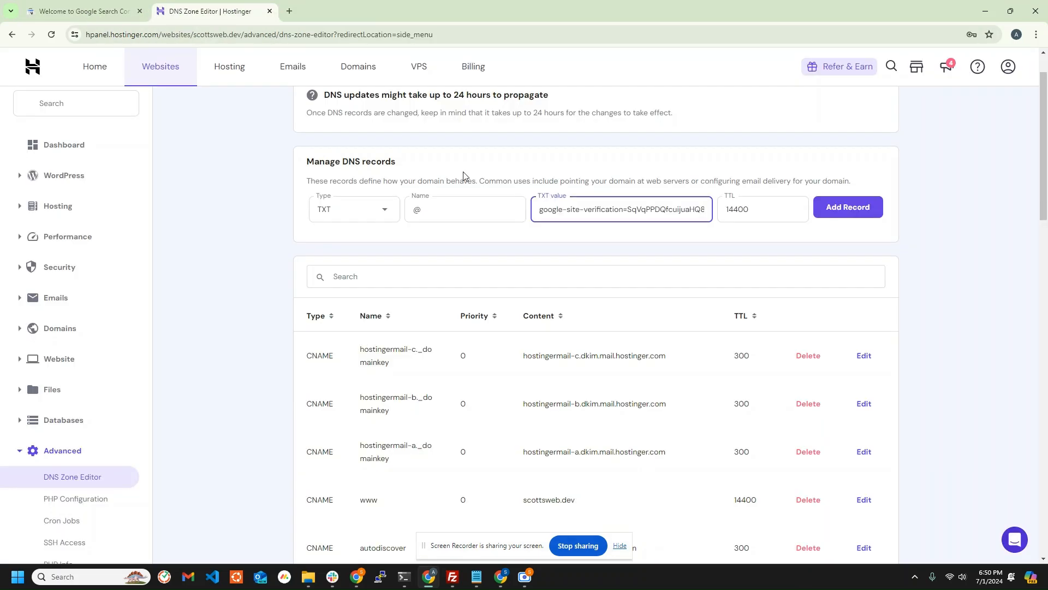
click(836, 216)
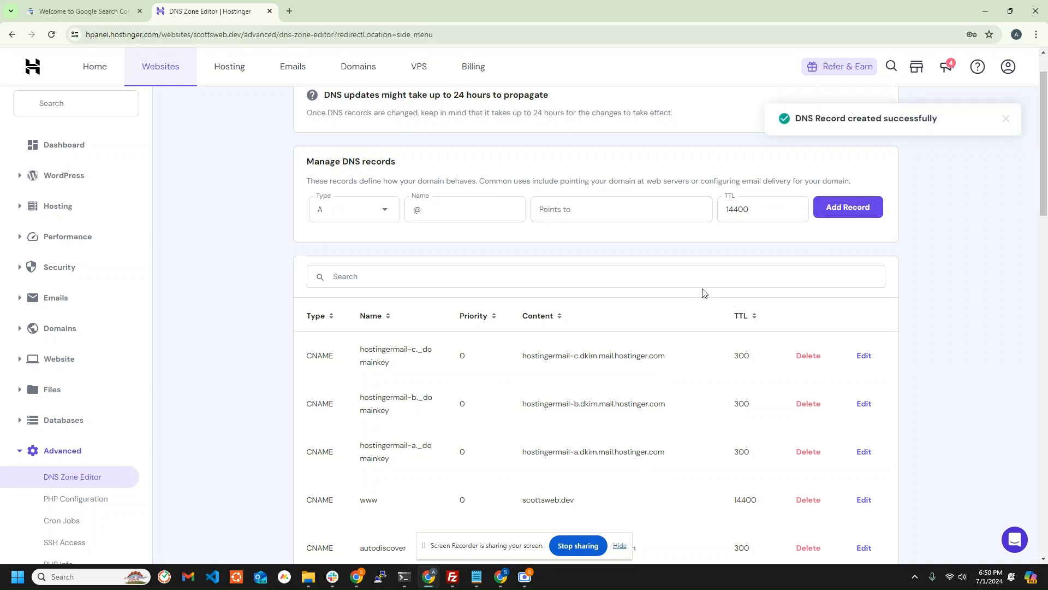
Try to verify ownership of scottsweb.dev through the DNS record in Google Search Console, retrying once.
scroll(641, 284, down, 9)
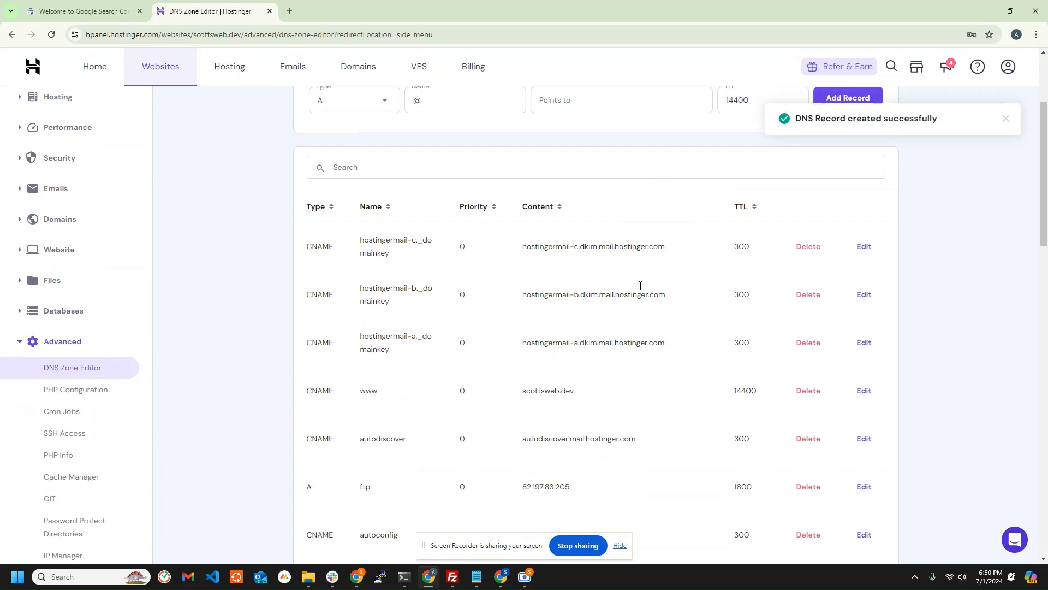
scroll(526, 279, down, 6)
scroll(516, 280, up, 8)
scroll(511, 281, up, 8)
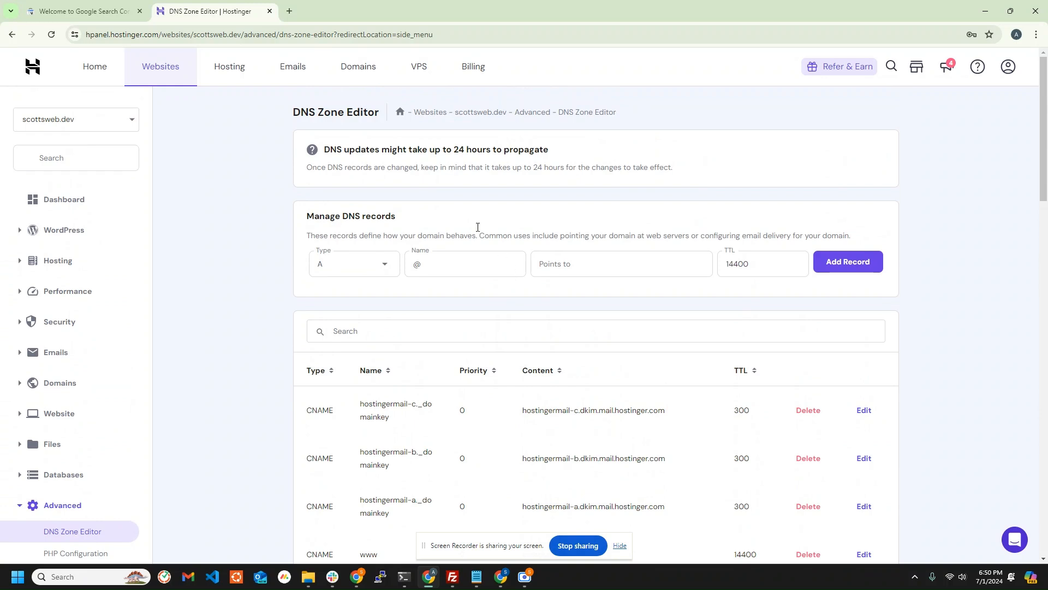
click(115, 14)
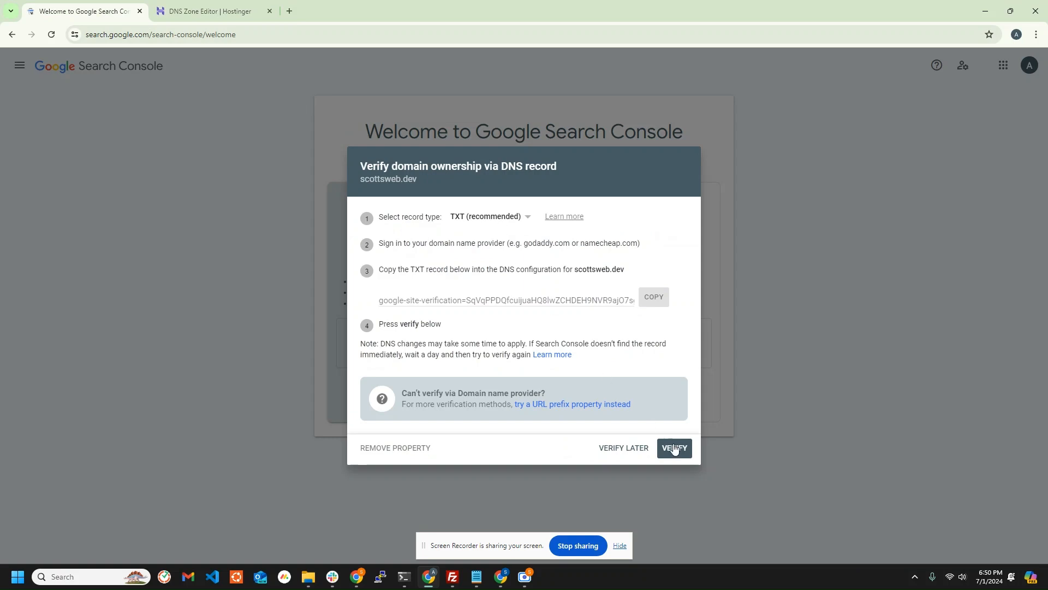
click(675, 449)
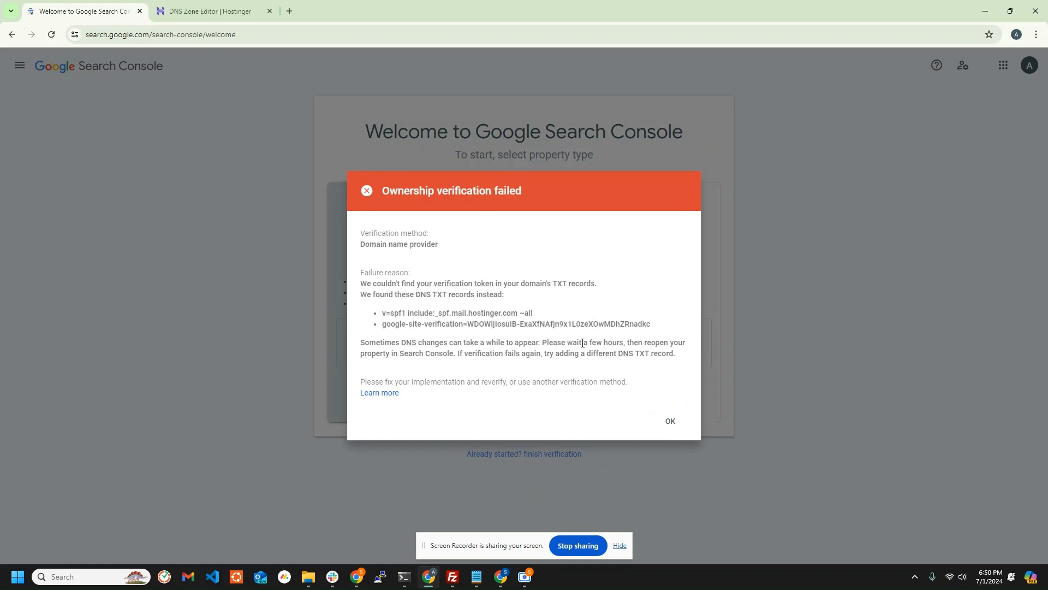
click(670, 425)
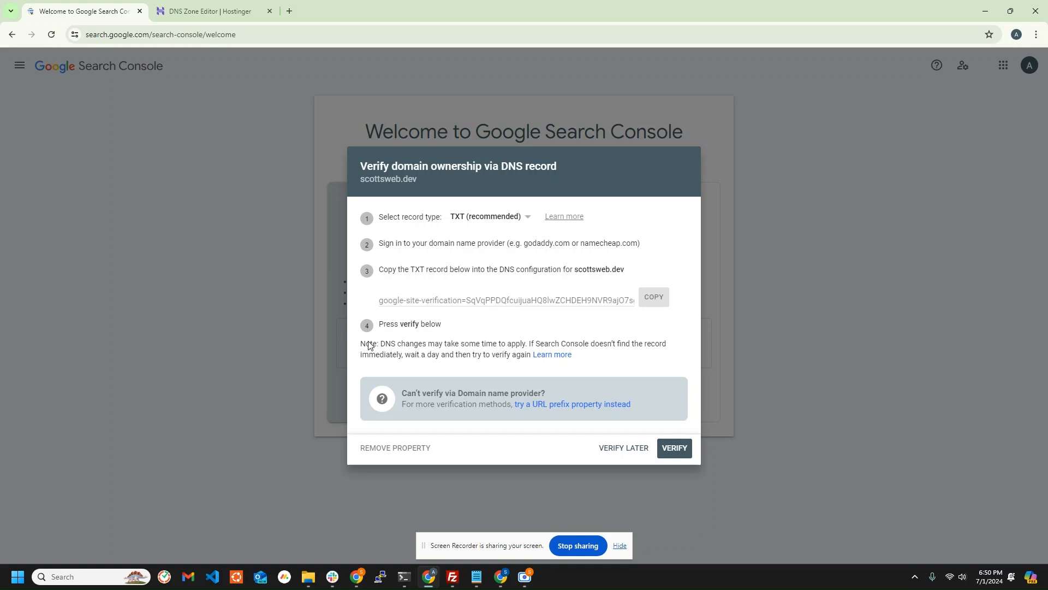
click(677, 449)
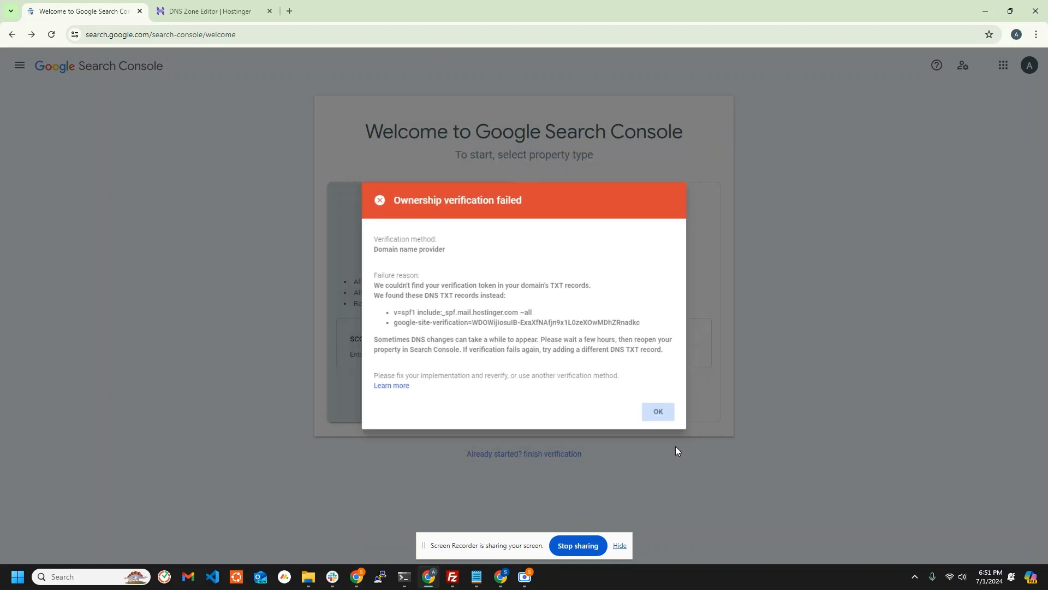
click(676, 448)
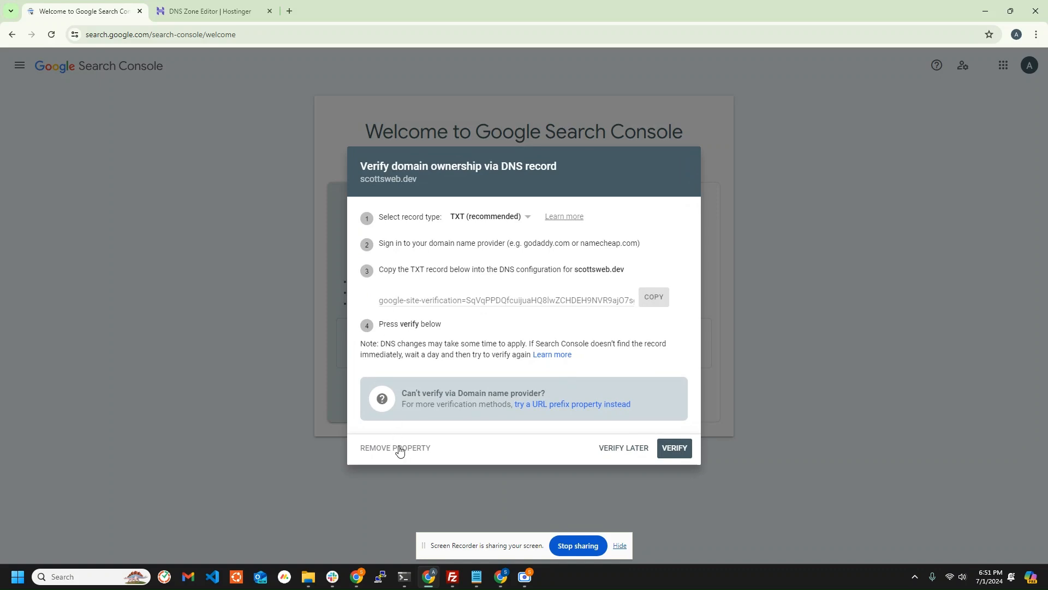
Check the Google verification TXT record in Hostinger's DNS list and submit the domain for verification again in Search Console.
click(218, 10)
scroll(438, 350, down, 1)
scroll(438, 350, down, 15)
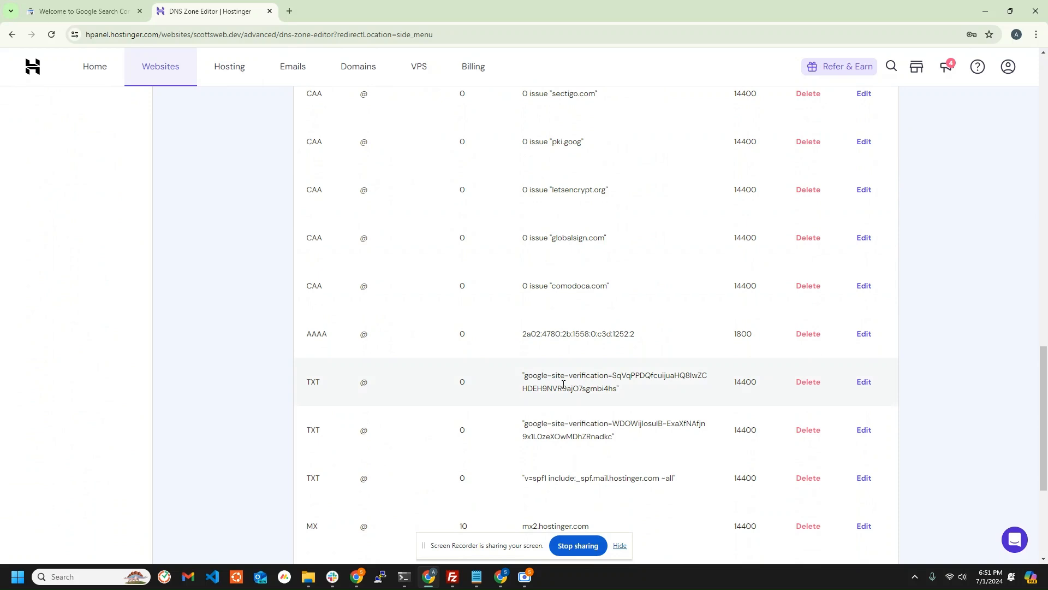
click(90, 12)
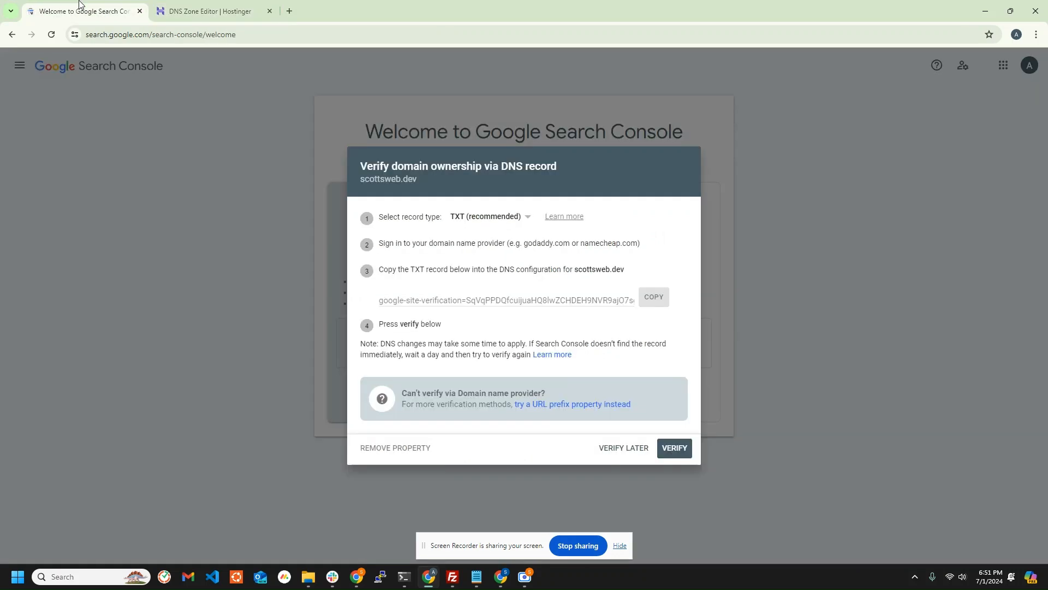
click(667, 446)
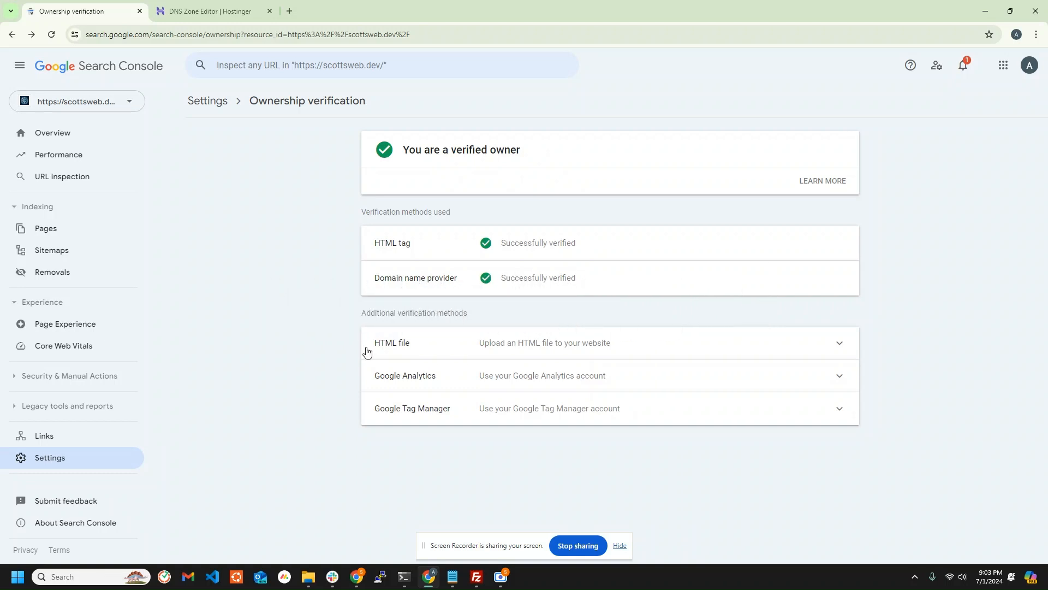
Expand the HTML file verification method and download its verification file.
click(481, 343)
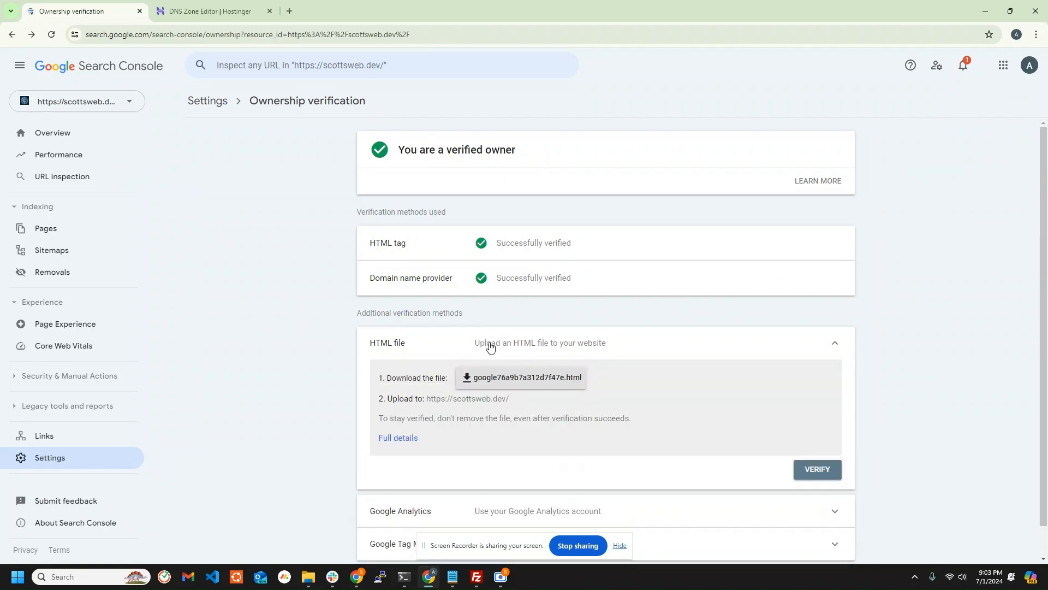
scroll(320, 330, down, 1)
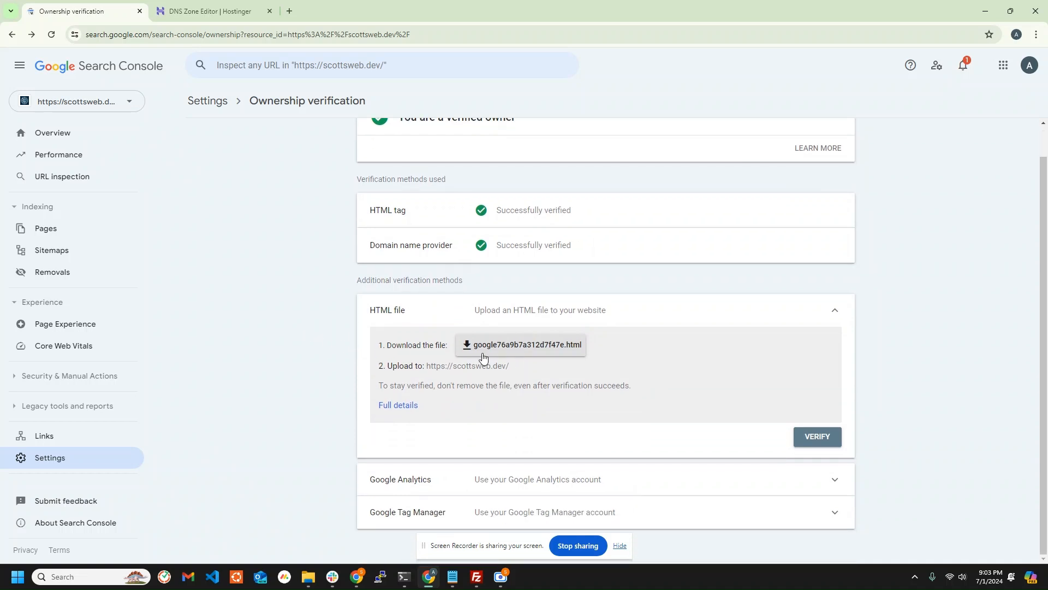
click(514, 354)
Switch to FileZilla, refresh the local Downloads listing and select the downloaded Google verification HTML file.
click(476, 576)
right_click(104, 285)
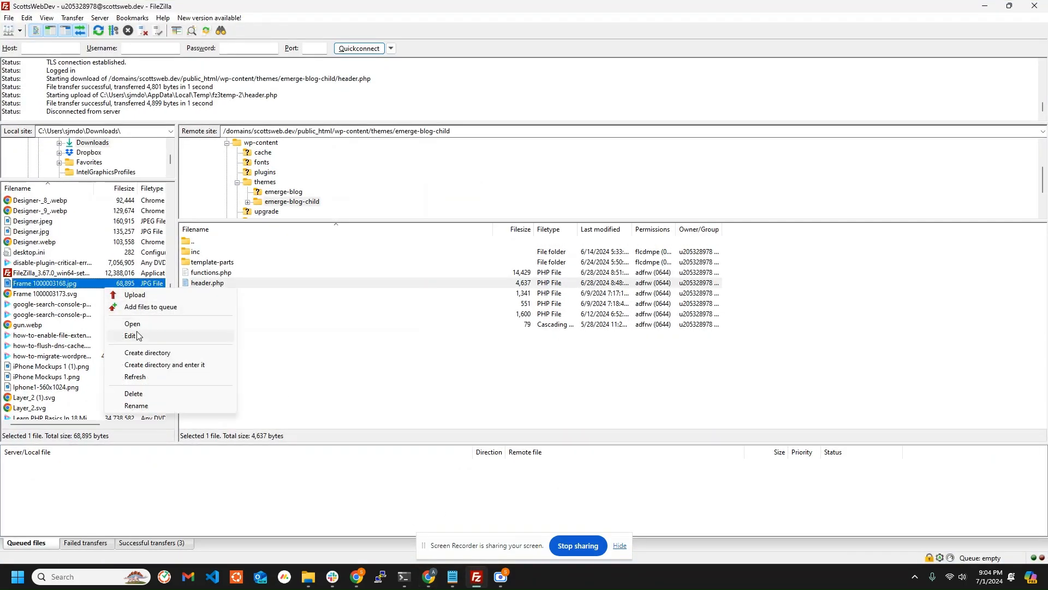
click(132, 376)
click(46, 325)
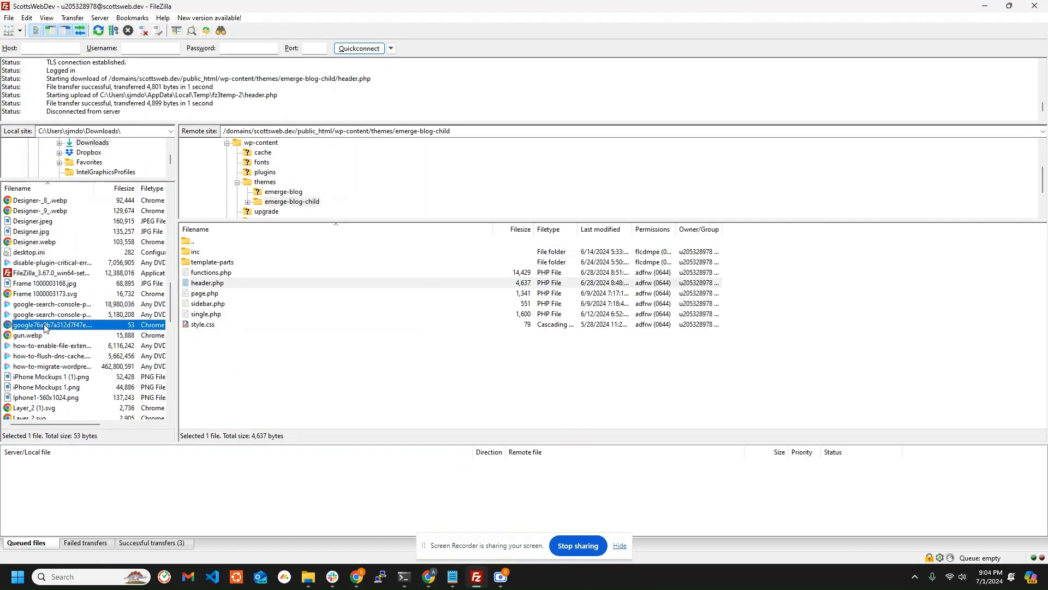
Upload the Google verification HTML file to the site's /domains/scottsweb.dev/public_html folder.
double_click(202, 244)
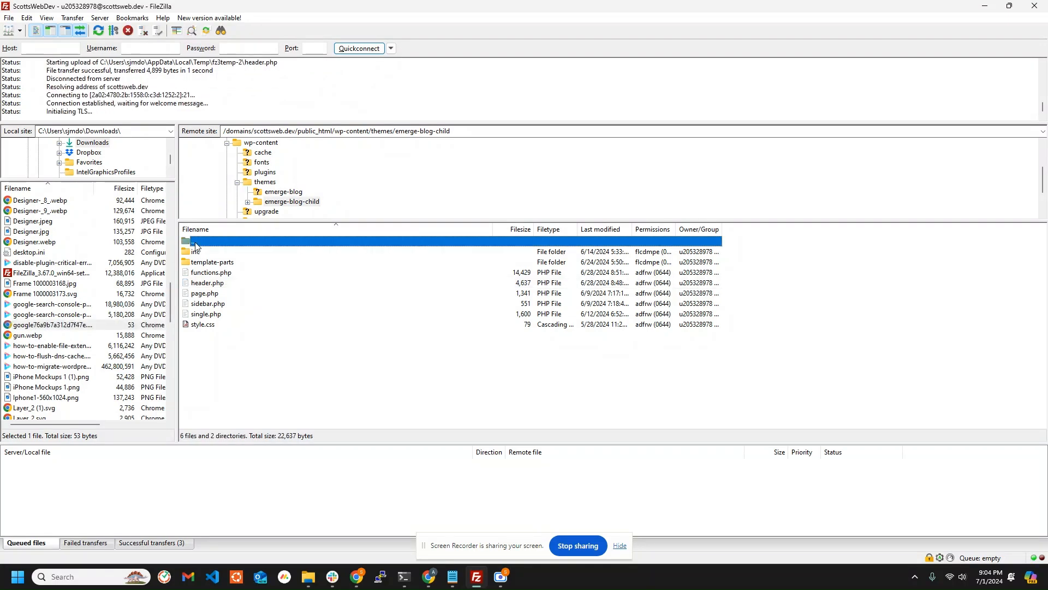
double_click(204, 243)
double_click(203, 244)
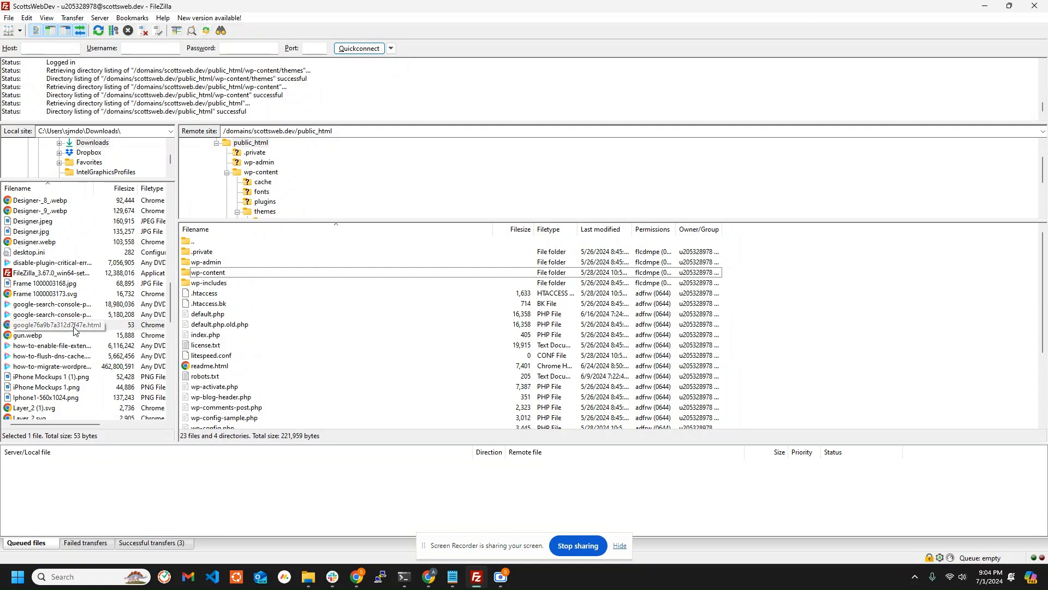
drag(74, 329, 255, 330)
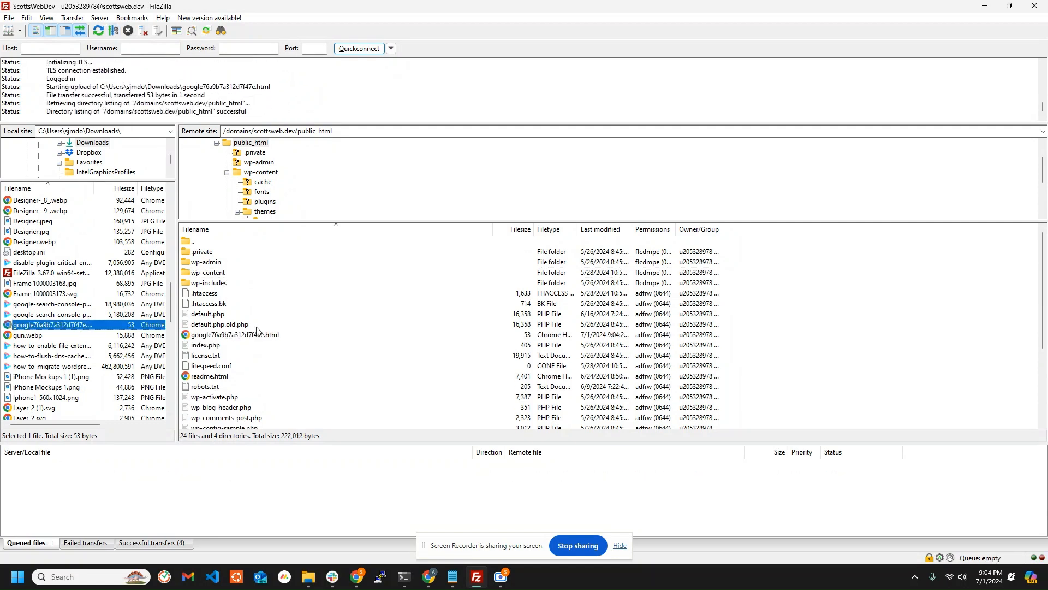
Switch back to Search Console and submit the uploaded HTML file method for verification.
mouse_move(361, 583)
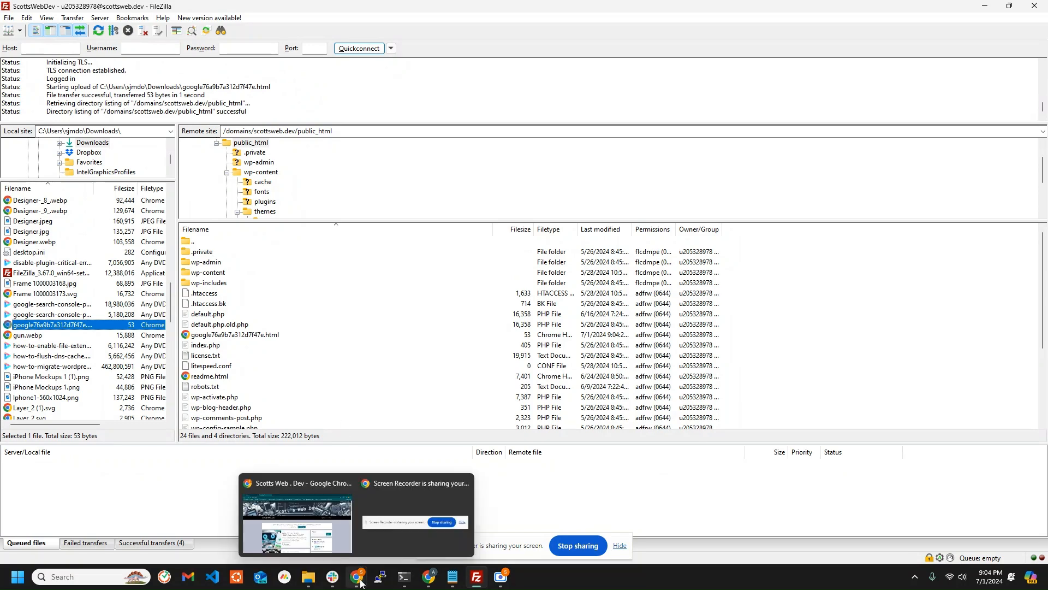
mouse_move(430, 578)
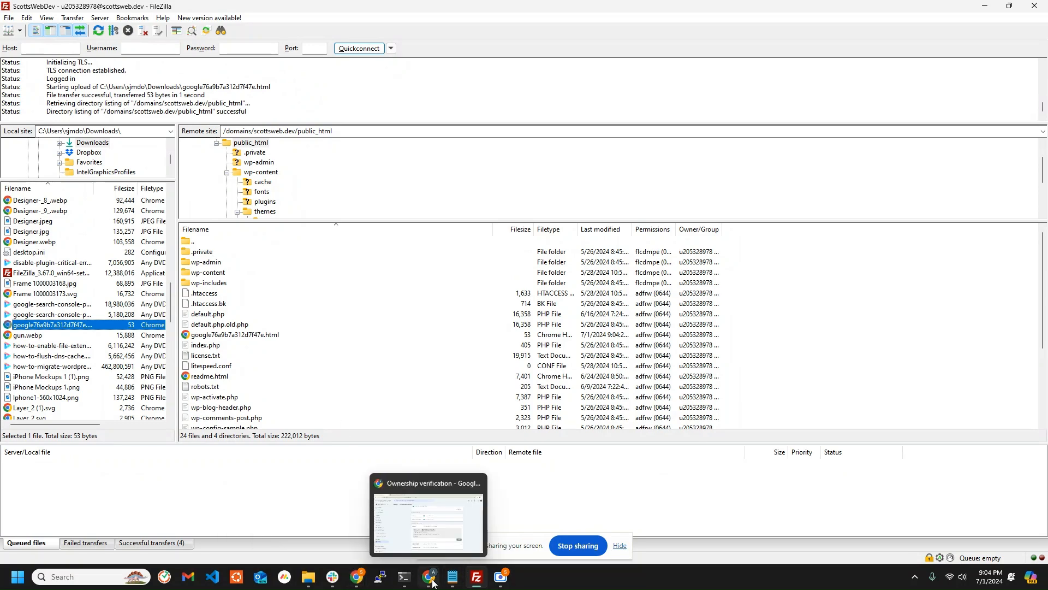
click(435, 519)
click(812, 436)
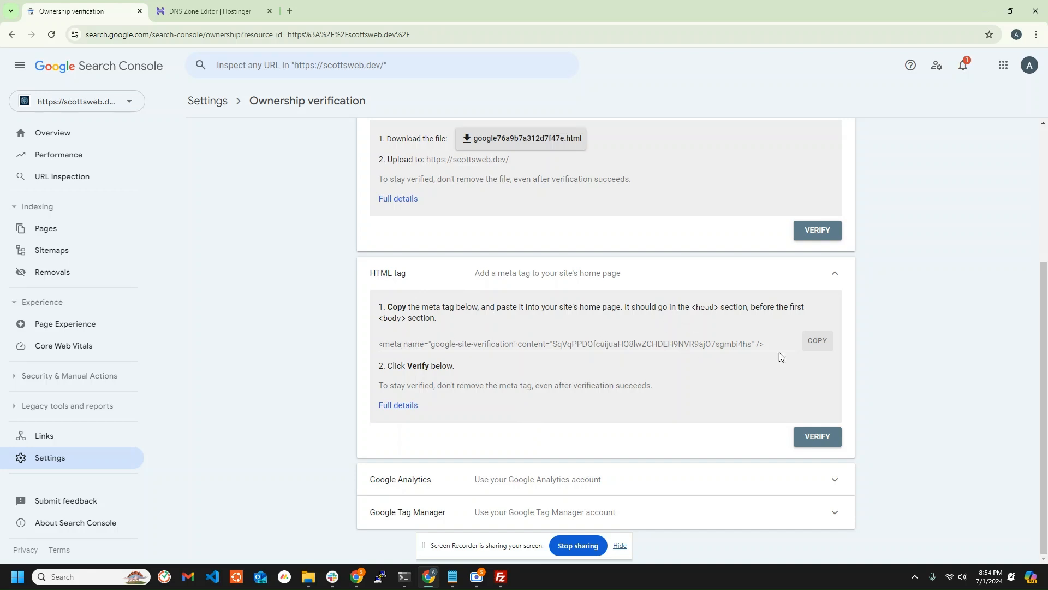
Copy the HTML tag method's meta tag, and in FileZilla open header.php from the emerge-blog-child theme for editing.
click(817, 340)
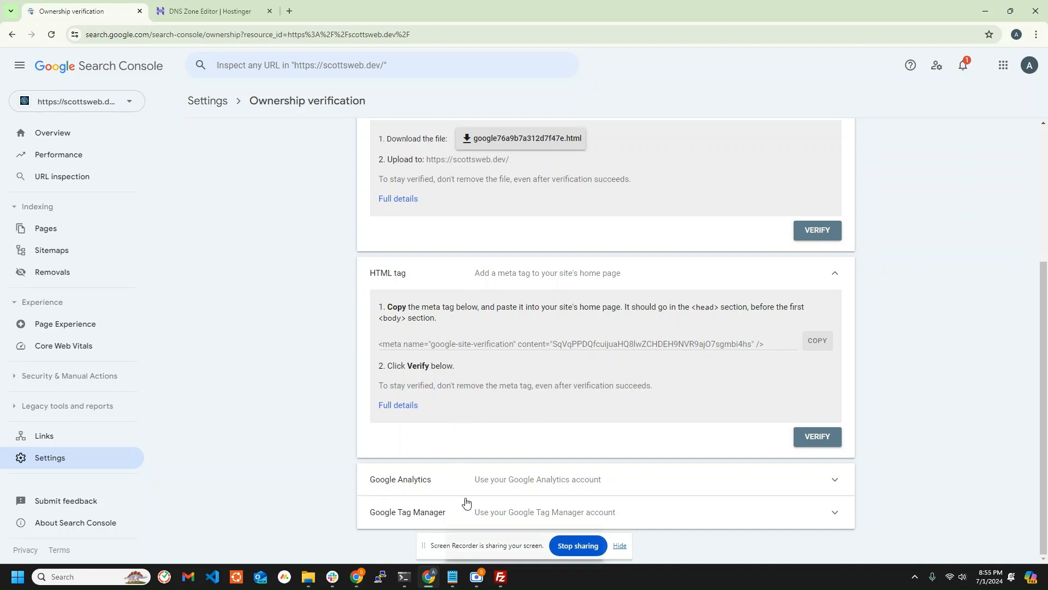
mouse_move(501, 579)
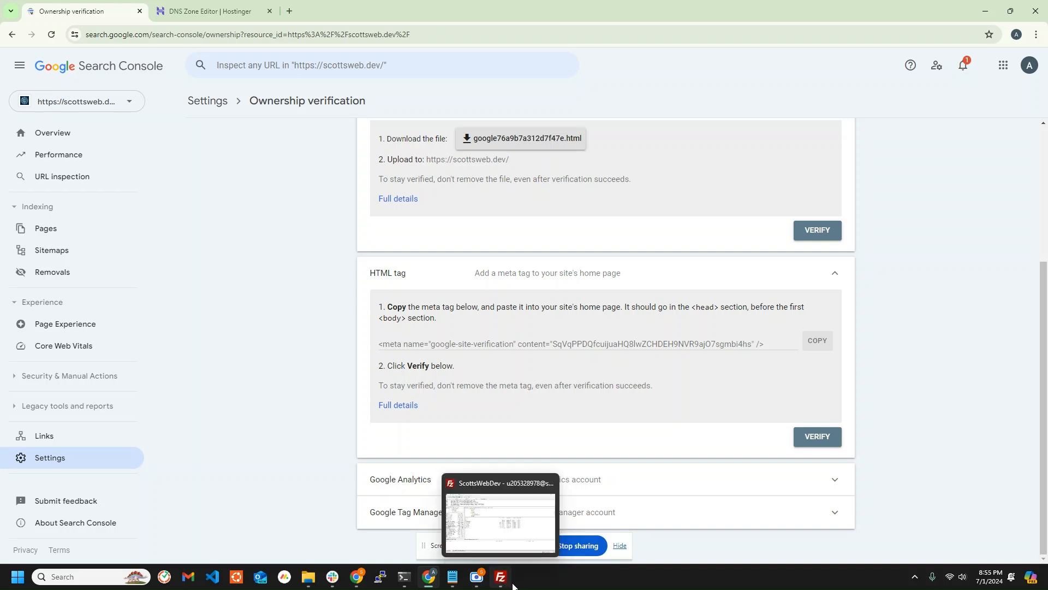
click(510, 586)
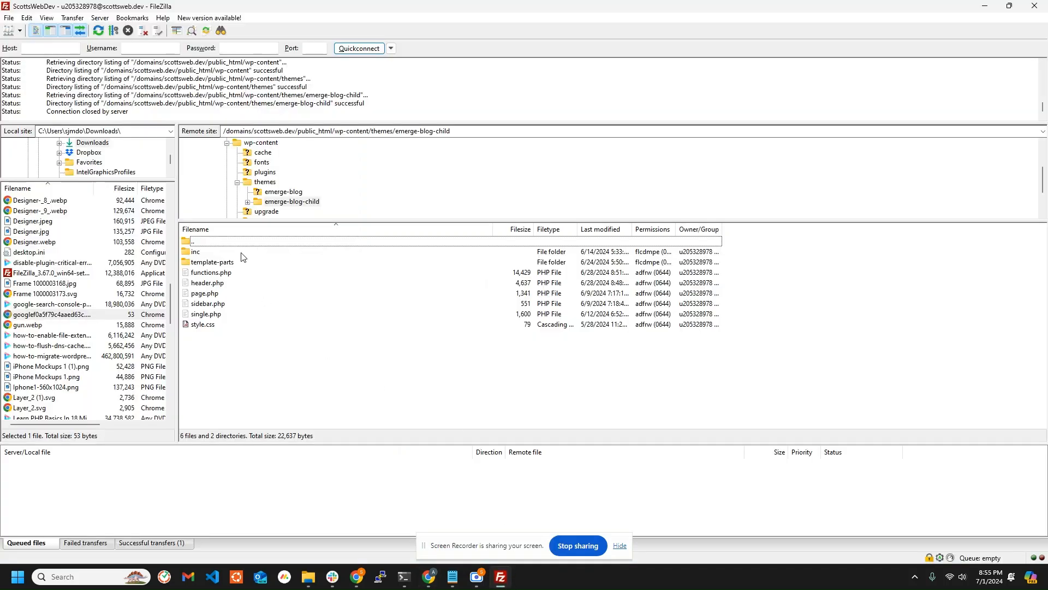
right_click(213, 285)
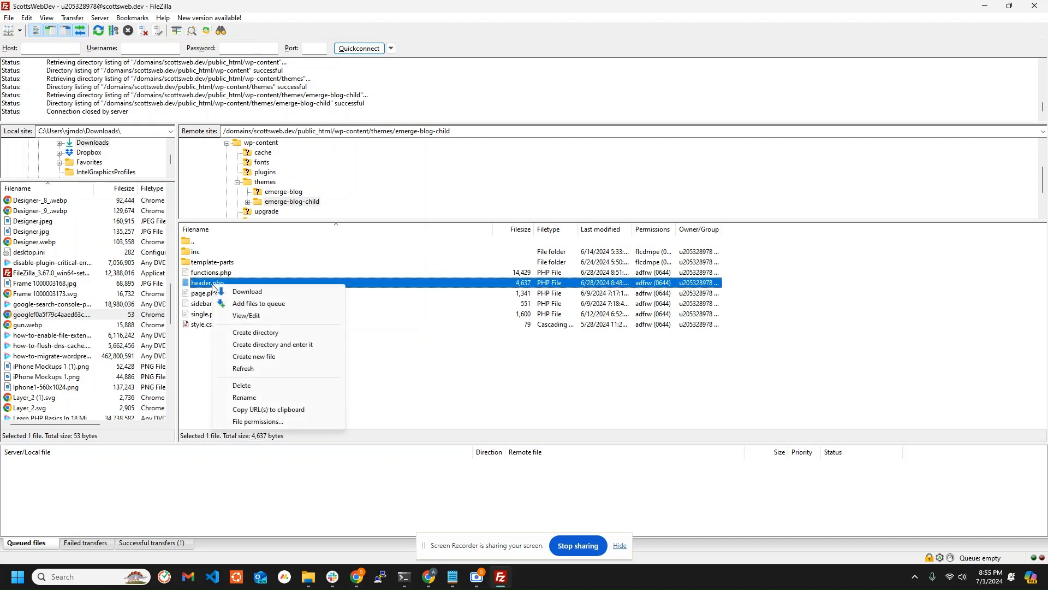
click(247, 315)
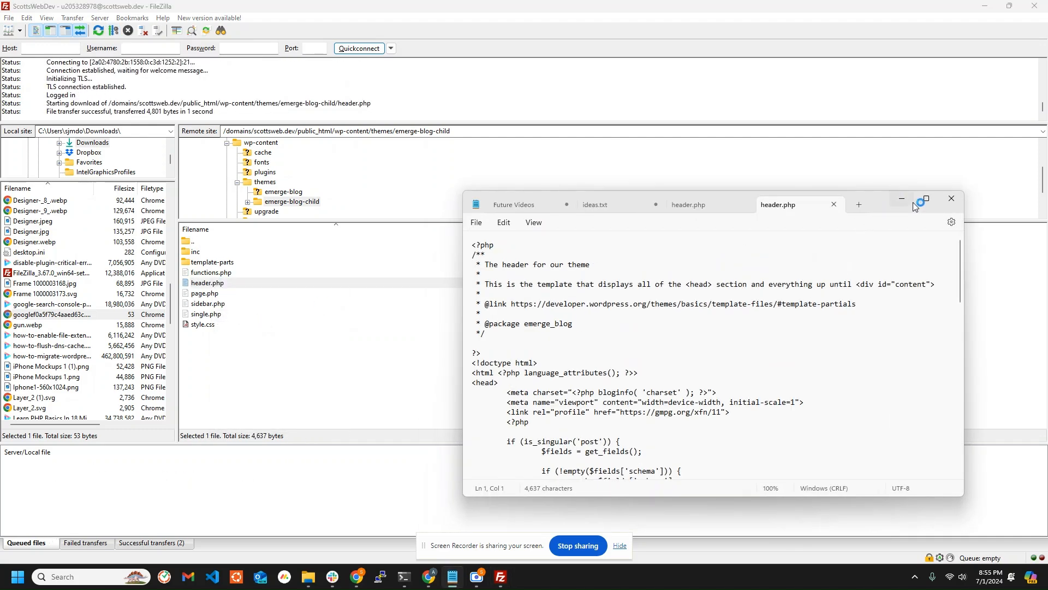
click(925, 199)
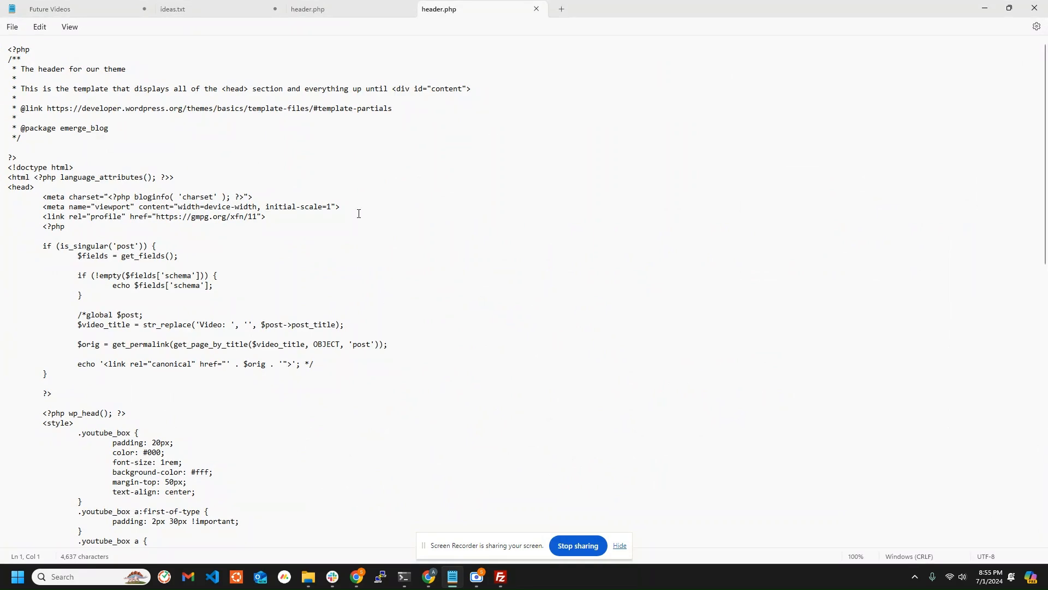
Paste the google-site-verification meta tag with its token on a new line below the profile link in the head, indent it two tabs and save.
scroll(267, 292, down, 1)
scroll(297, 225, up, 1)
click(302, 218)
key(Return)
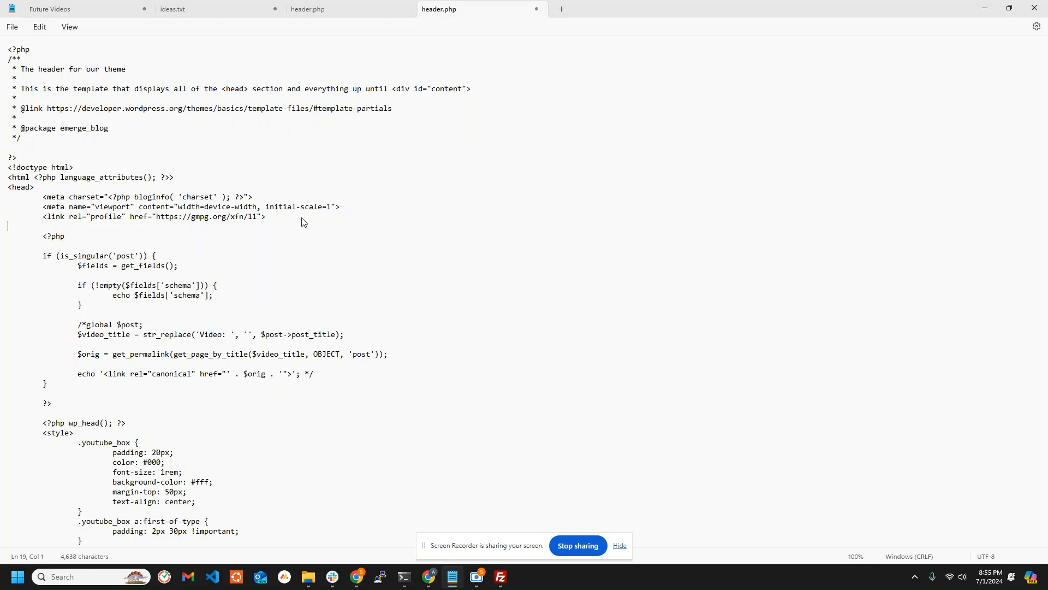
key(ctrl+v)
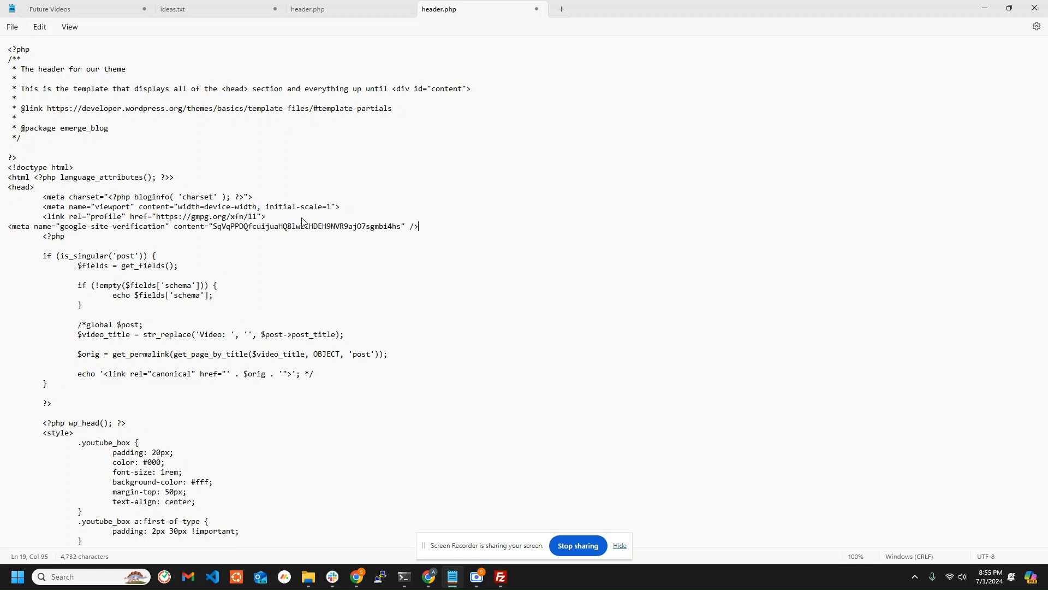
click(10, 226)
key(Tab)
key(Tab)
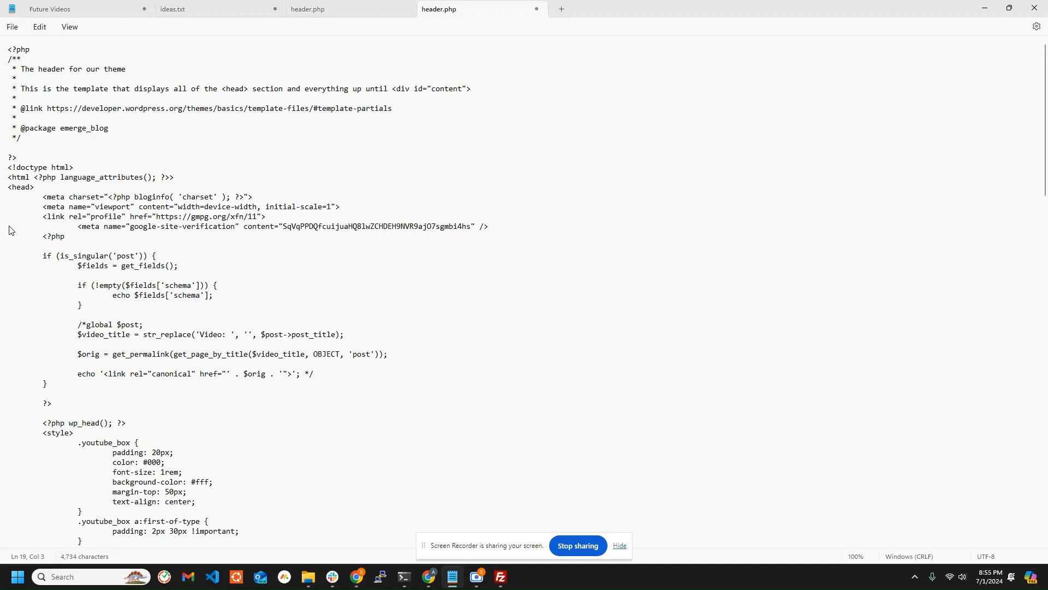
Upload the edited header.php to the server through FileZilla and submit the HTML tag method for verification in Search Console.
click(501, 577)
click(590, 326)
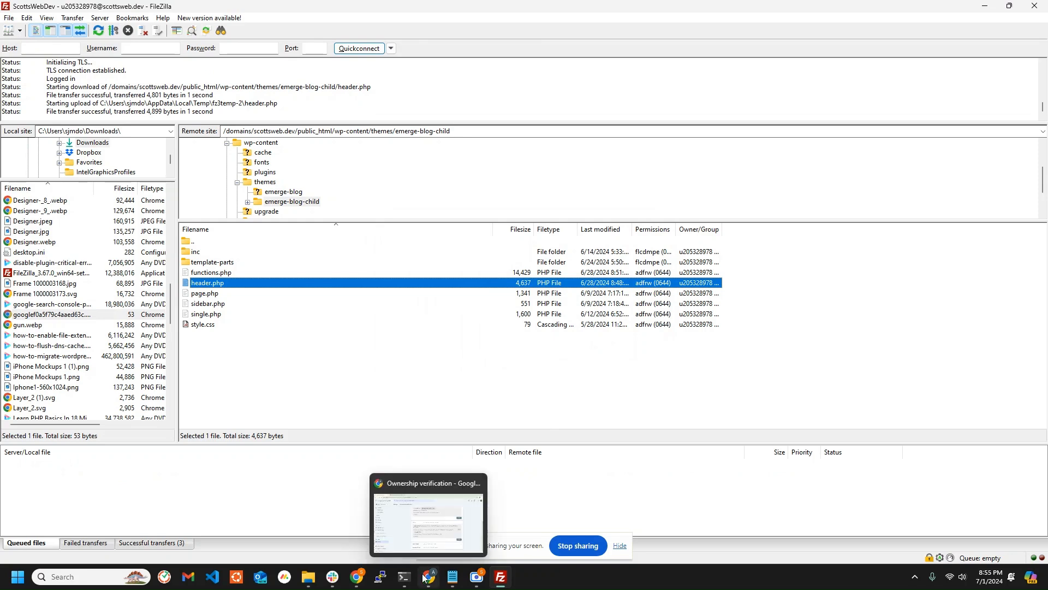
click(436, 483)
click(818, 436)
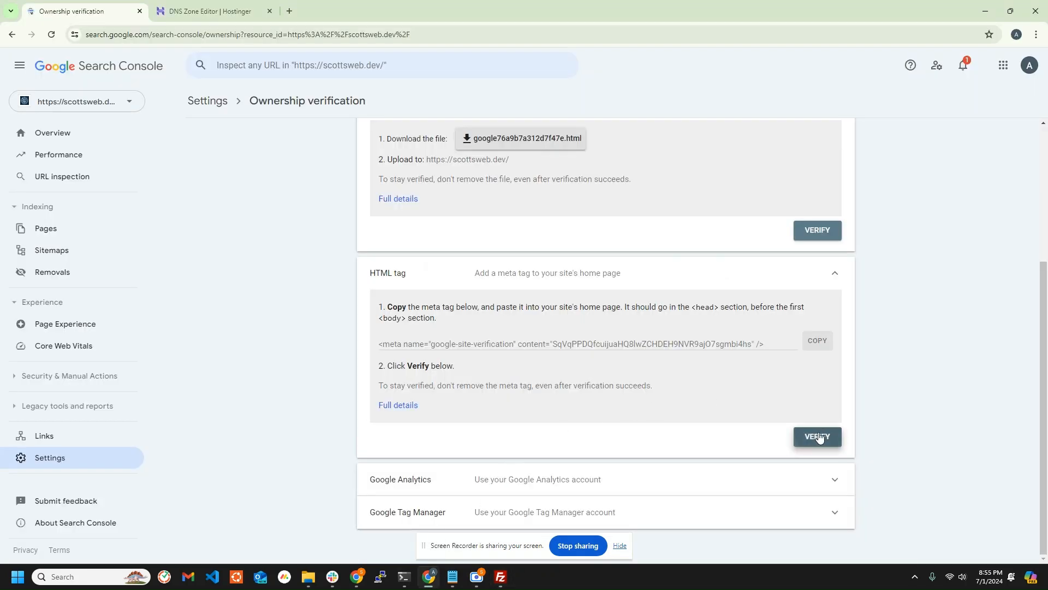